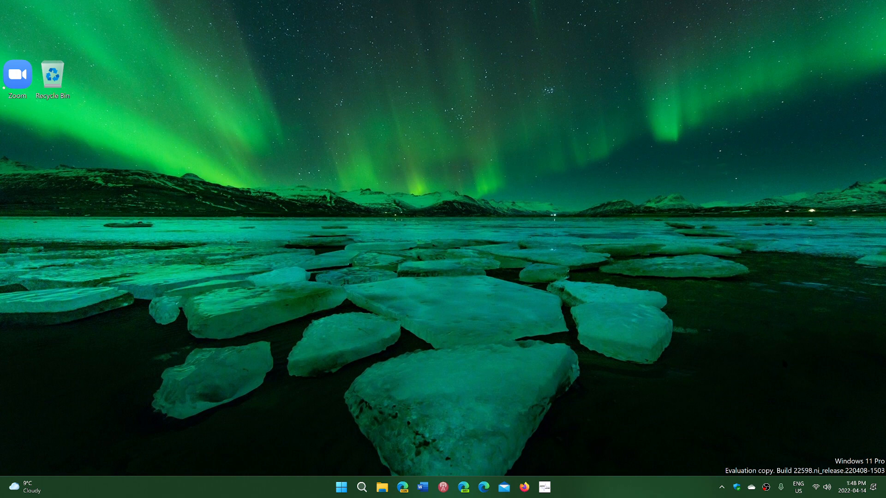
Step: Glance at the network/volume Quick Settings panel, dismiss it, and bring up Windows search with recent apps
left_click(828, 488)
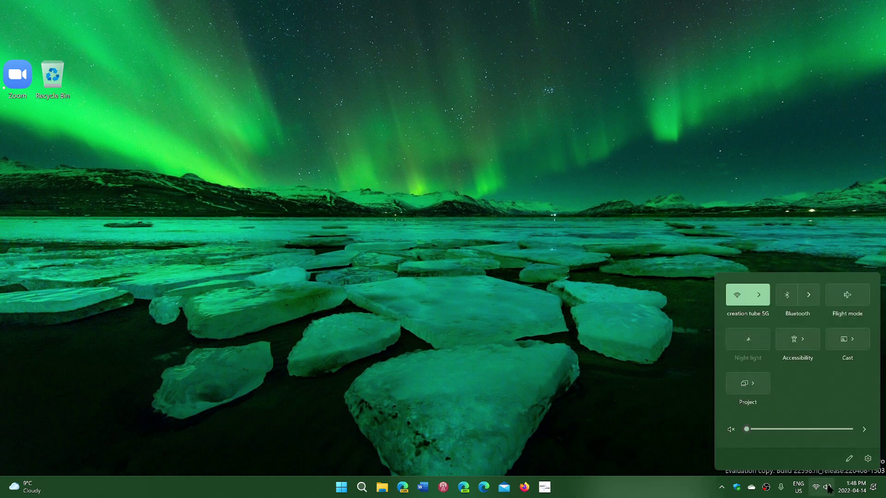
left_click(551, 345)
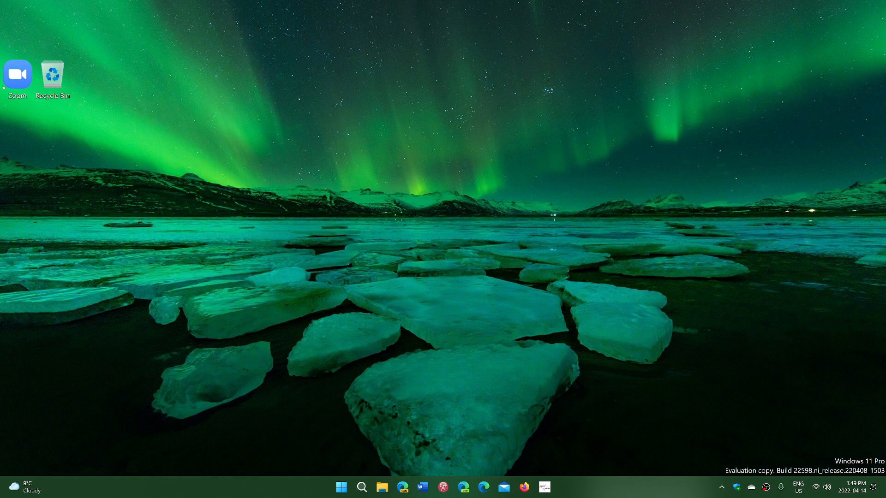
left_click(363, 489)
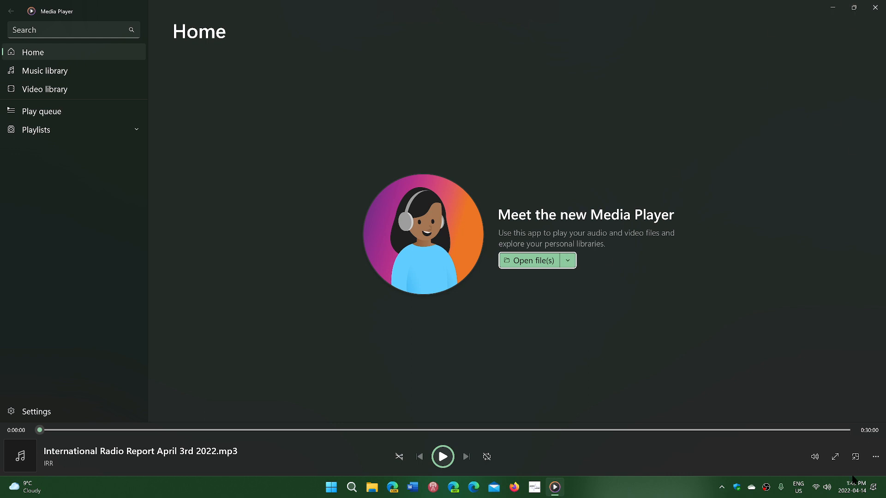
Step: Peek at the extra playback options, then show Media Player's Settings page with libraries, theme and version 11.2203.30.0
left_click(875, 456)
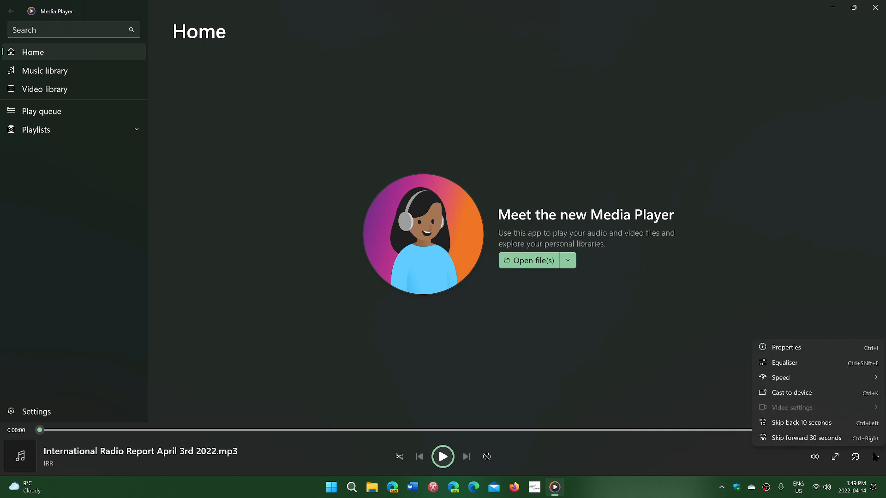
left_click(755, 242)
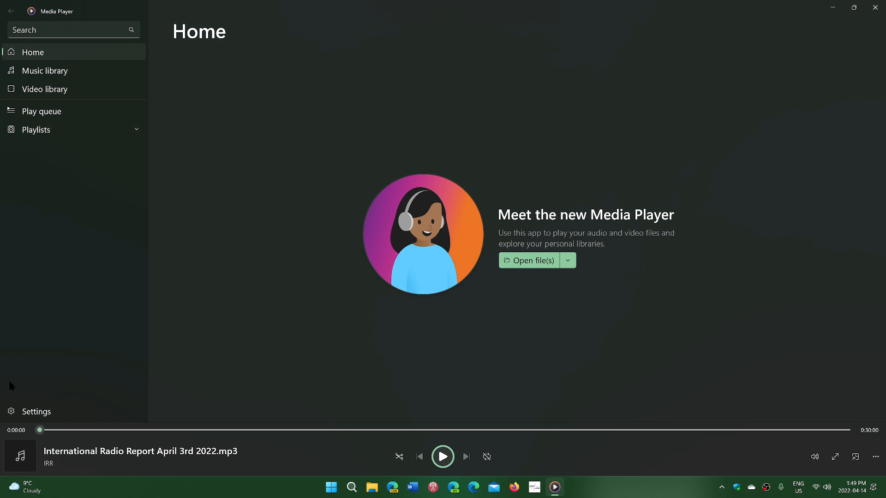
left_click(36, 411)
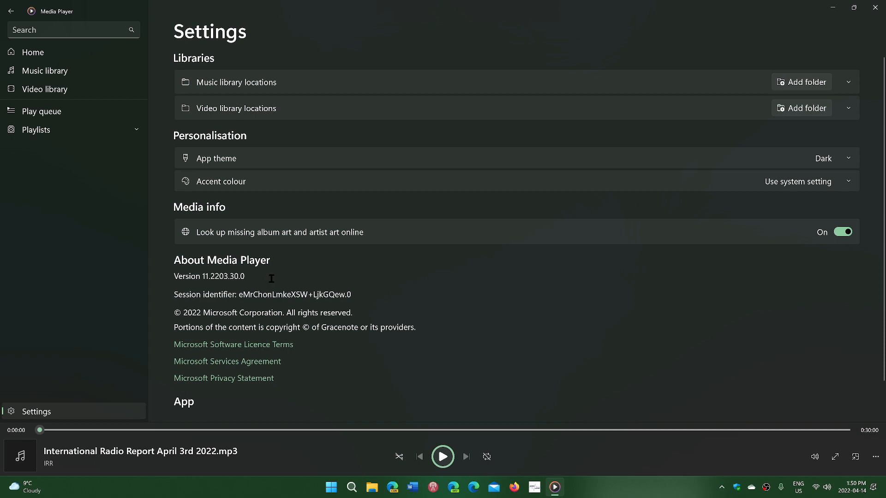
Step: Close Media Player and launch Microsoft Store from the Start menu pins
left_click(875, 8)
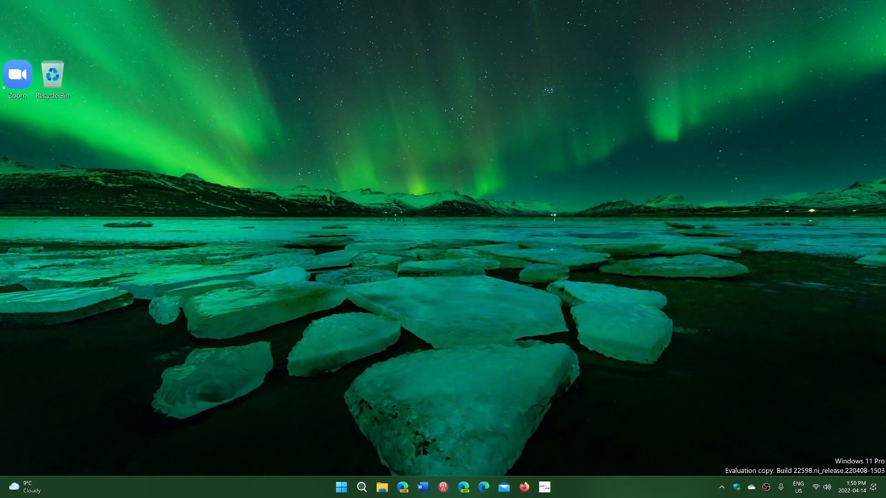
left_click(342, 487)
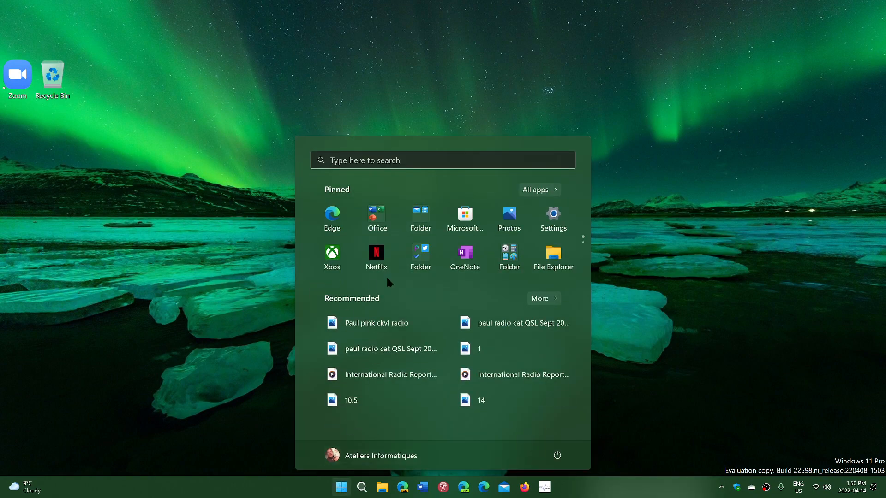
left_click(466, 213)
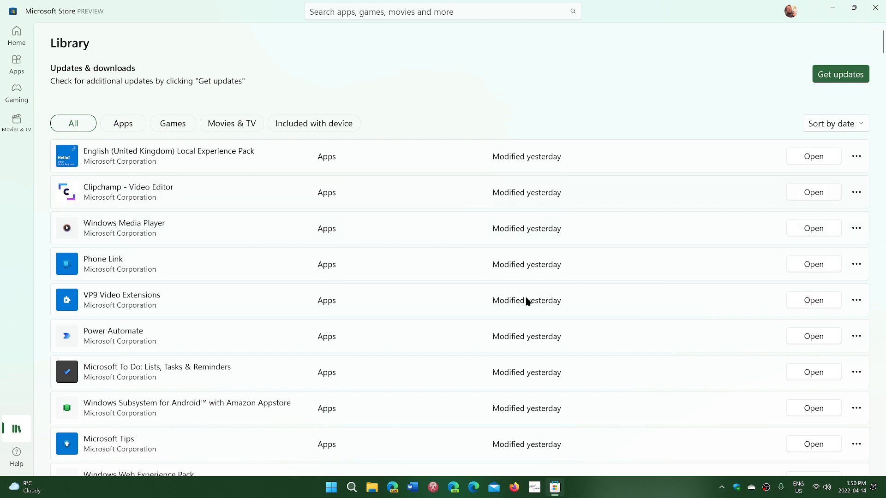
Step: Check the Store Library for app updates, then close the Store to show the desktop
left_click(844, 77)
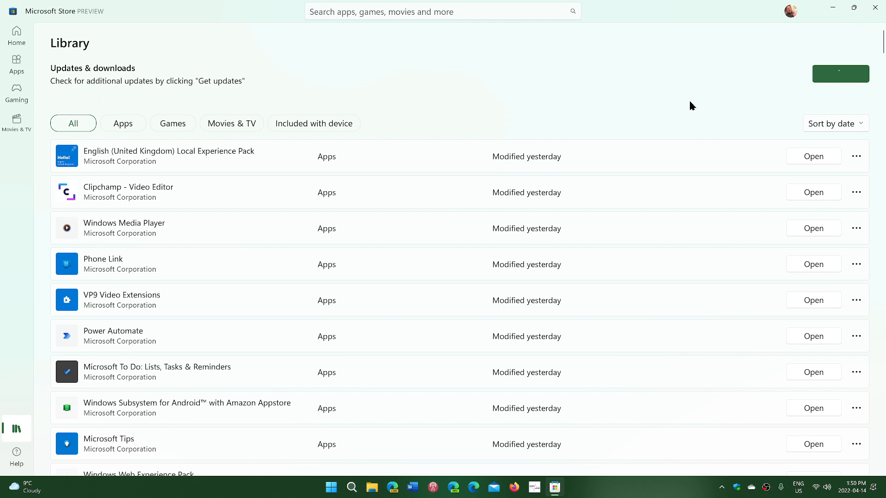
left_click(876, 9)
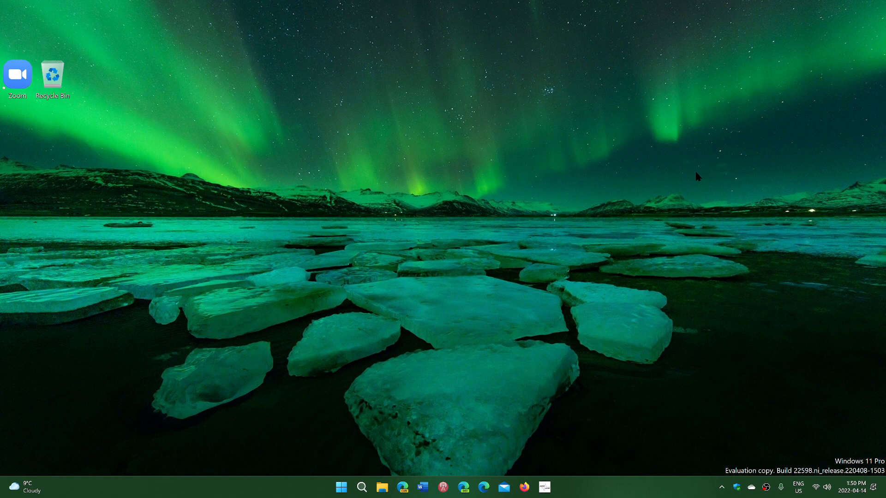
Step: Run winver from search to show About Windows with OS Build 22598.1 and centre the dialog on screen
left_click(361, 487)
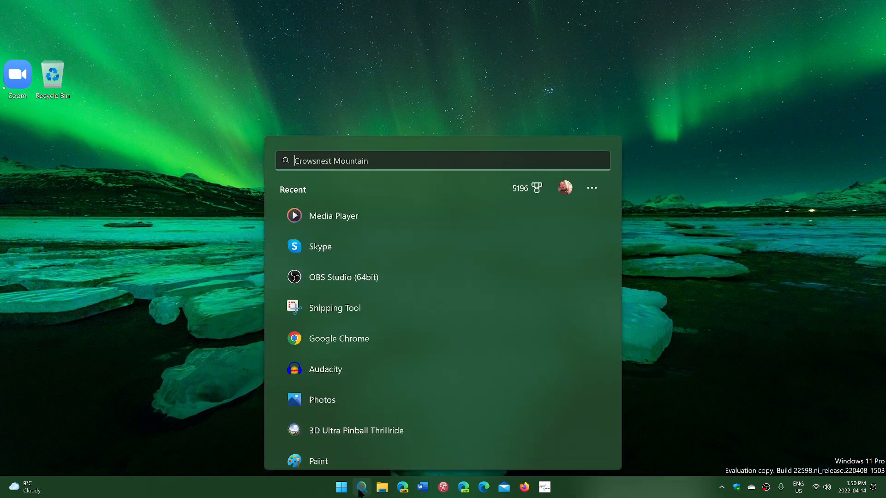
type("win")
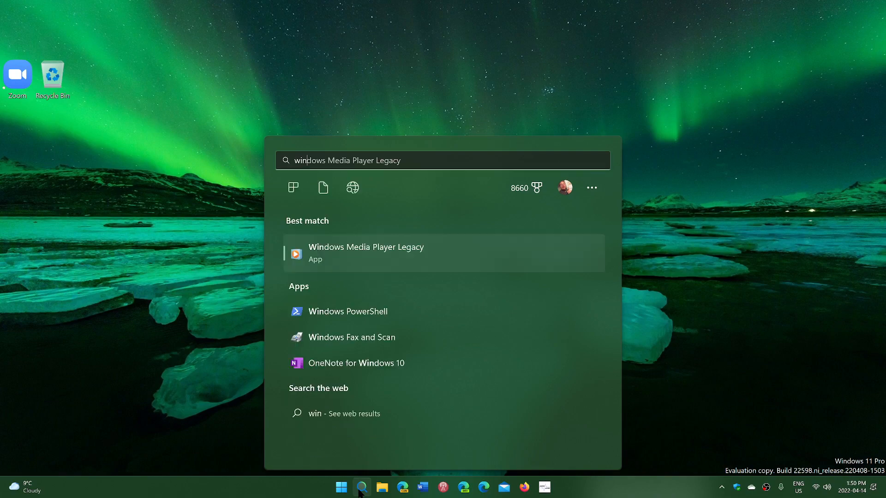
type("ver")
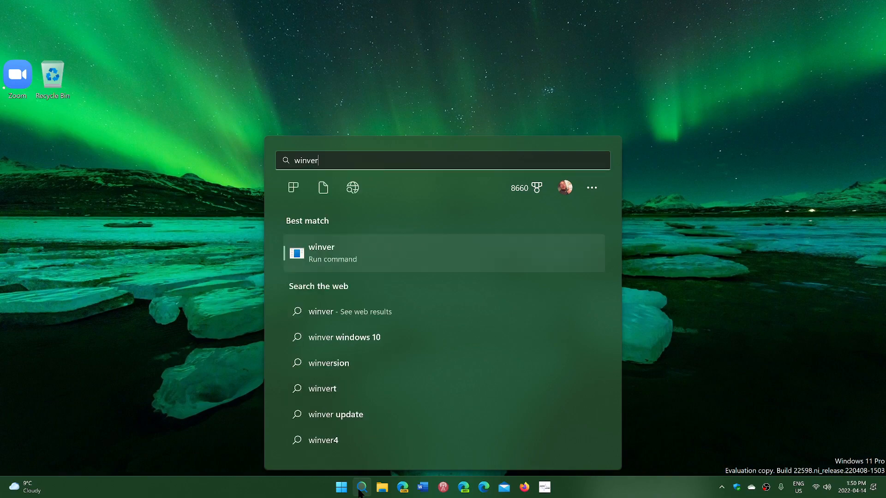
key("Return")
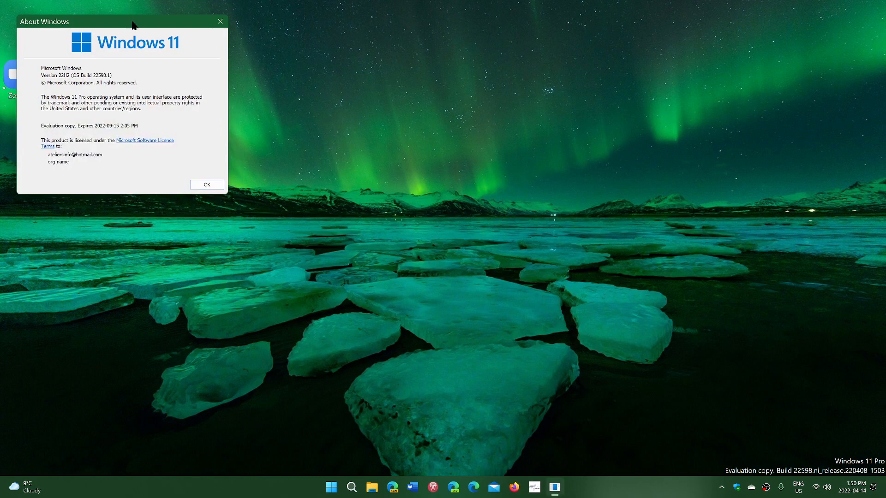
left_click_drag(133, 21, 541, 189)
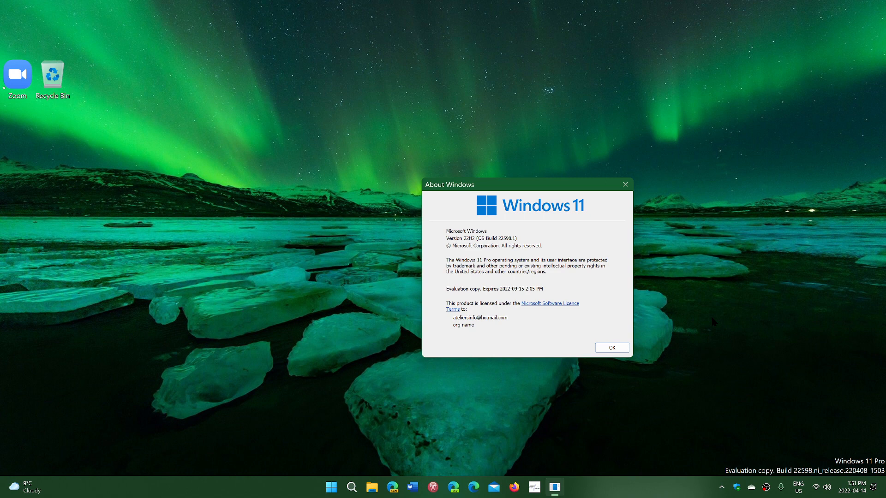
Step: Close the About Windows dialog so only the aurora-wallpaper desktop remains
left_click(626, 187)
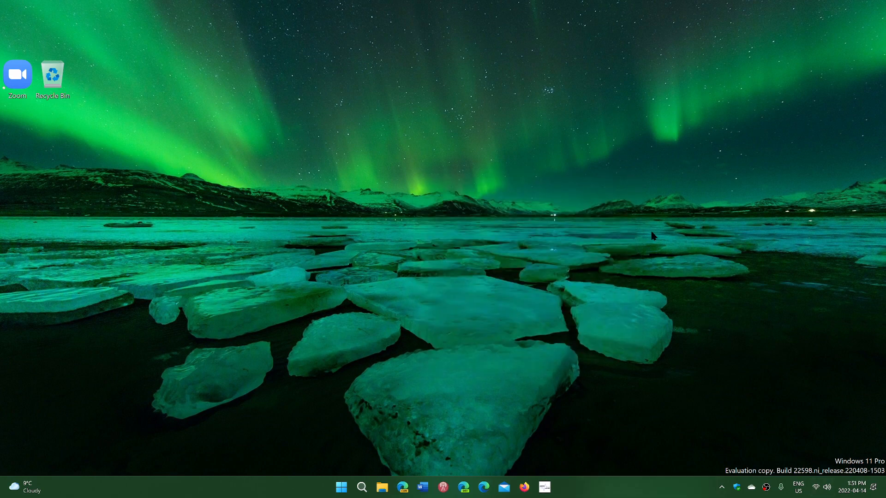